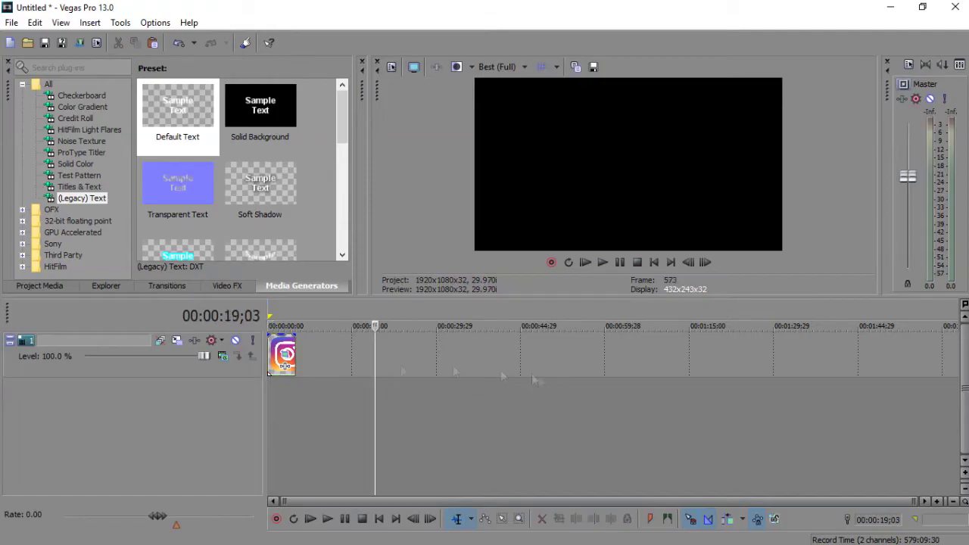
# - Move the playhead to 00:00:03;14 inside the Instagram logo clips
pyautogui.scroll(5, 295, 403)
pyautogui.click(295, 397)
pyautogui.scroll(3, 301, 384)
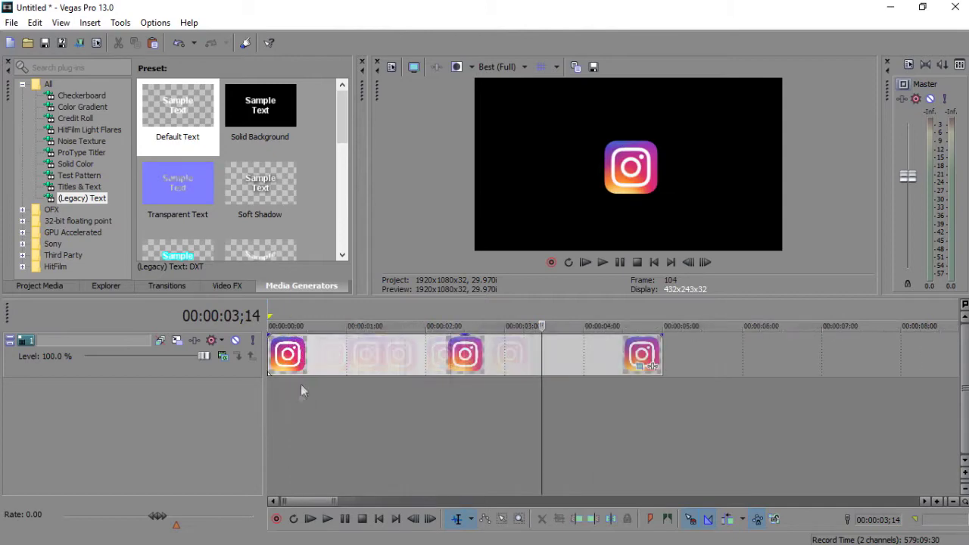
pyautogui.scroll(-2, 321, 384)
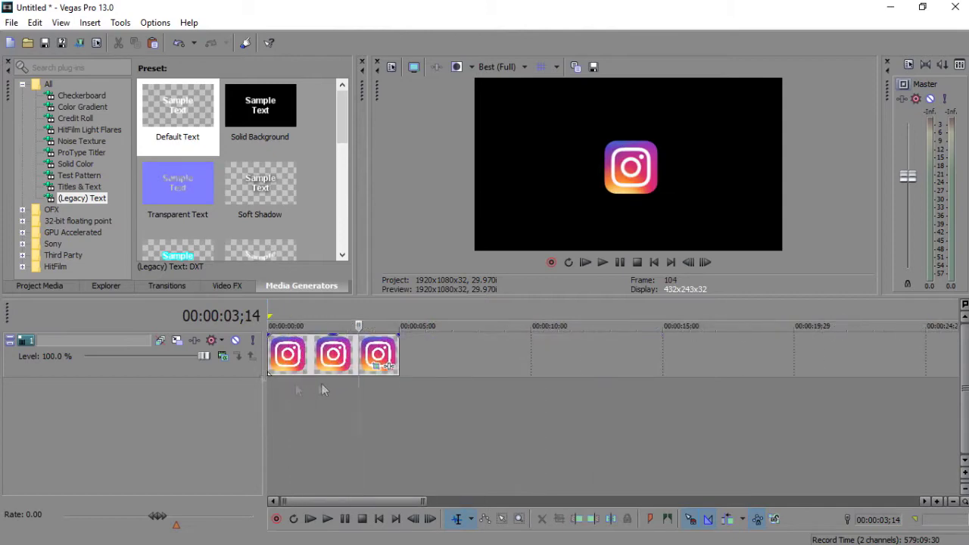
# - Shrink the third clip's Pan/Crop frame to enlarge the logo and shift it left
pyautogui.click(379, 369)
pyautogui.scroll(-3, 281, 350)
pyautogui.scroll(-2, 280, 351)
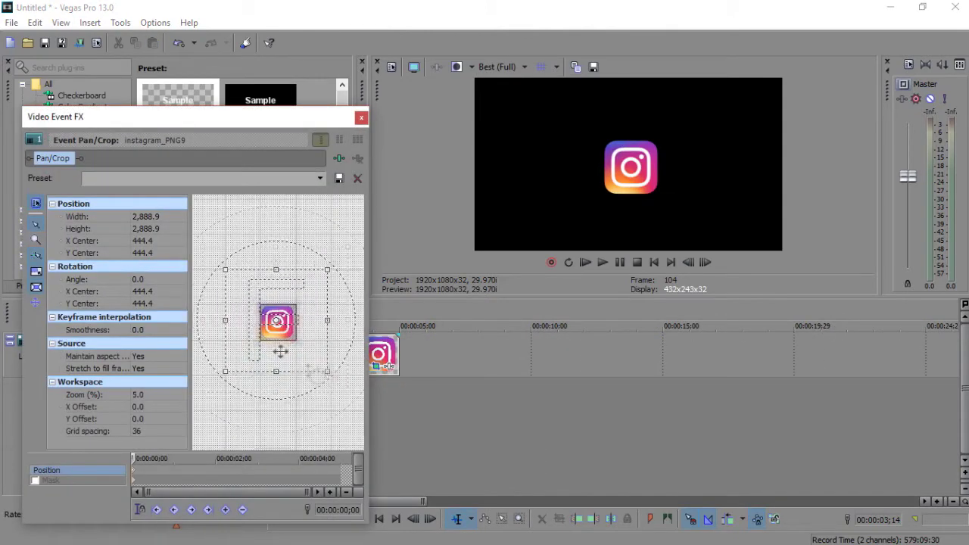
pyautogui.moveTo(327, 371)
pyautogui.mouseDown()
pyautogui.moveTo(316, 361)
pyautogui.moveTo(327, 374)
pyautogui.mouseUp()
pyautogui.moveTo(277, 356); pyautogui.dragTo(307, 359)
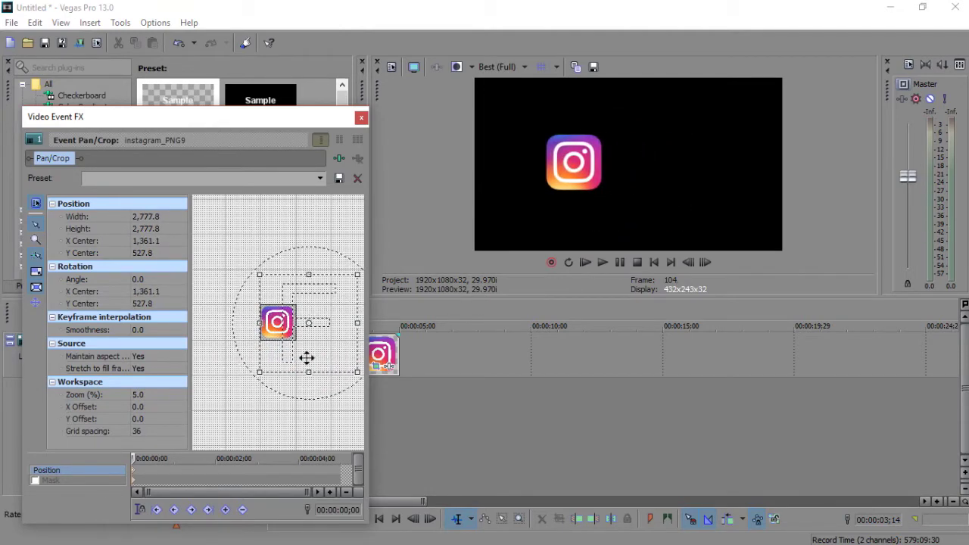
pyautogui.click(362, 118)
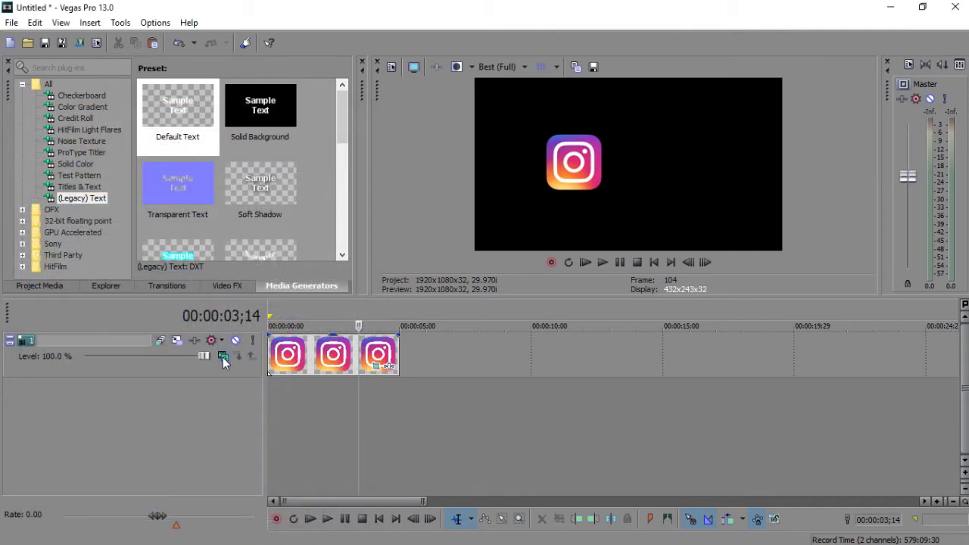
# - Move the whole logo track left with Track Motion
pyautogui.click(223, 361)
pyautogui.click(192, 340)
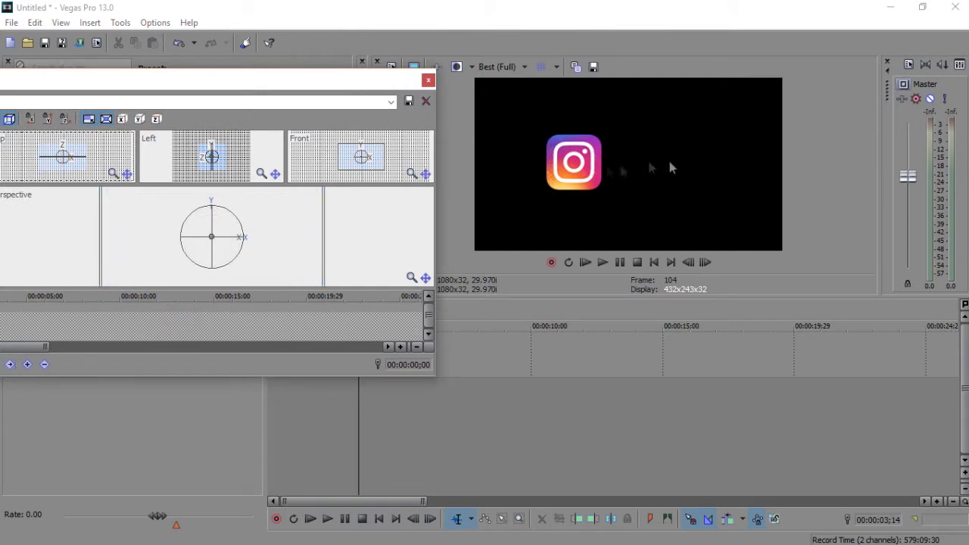
pyautogui.click(503, 182)
pyautogui.moveTo(258, 253); pyautogui.dragTo(237, 252)
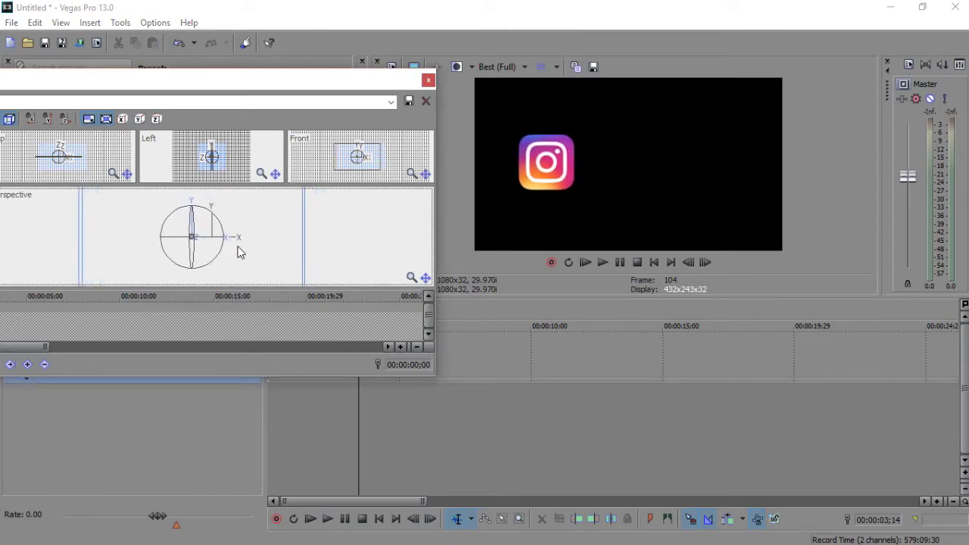
pyautogui.click(429, 79)
# - Slide the logo event's Pan/Crop frame to nudge the logo further left
pyautogui.click(388, 366)
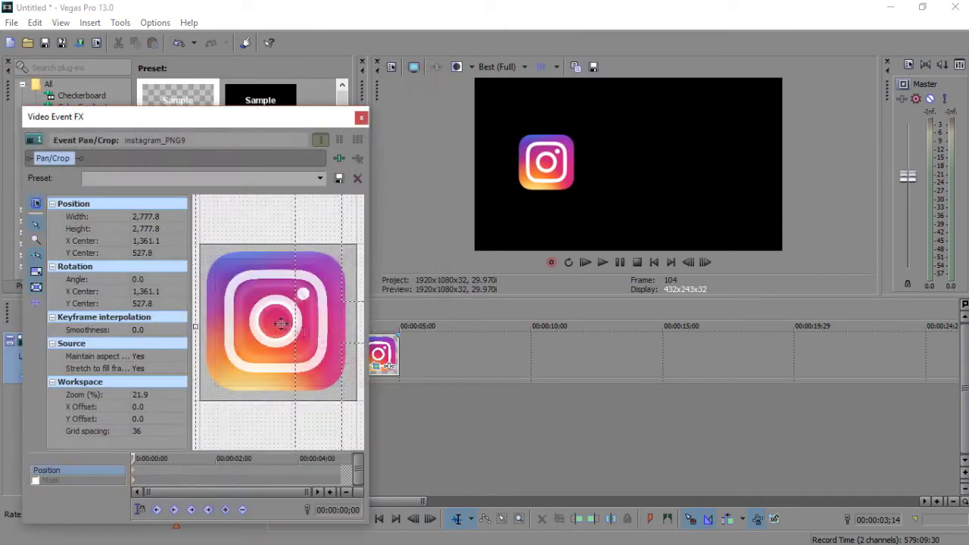
pyautogui.scroll(-2, 278, 323)
pyautogui.moveTo(278, 323)
pyautogui.mouseDown()
pyautogui.moveTo(328, 330)
pyautogui.moveTo(280, 330)
pyautogui.mouseUp()
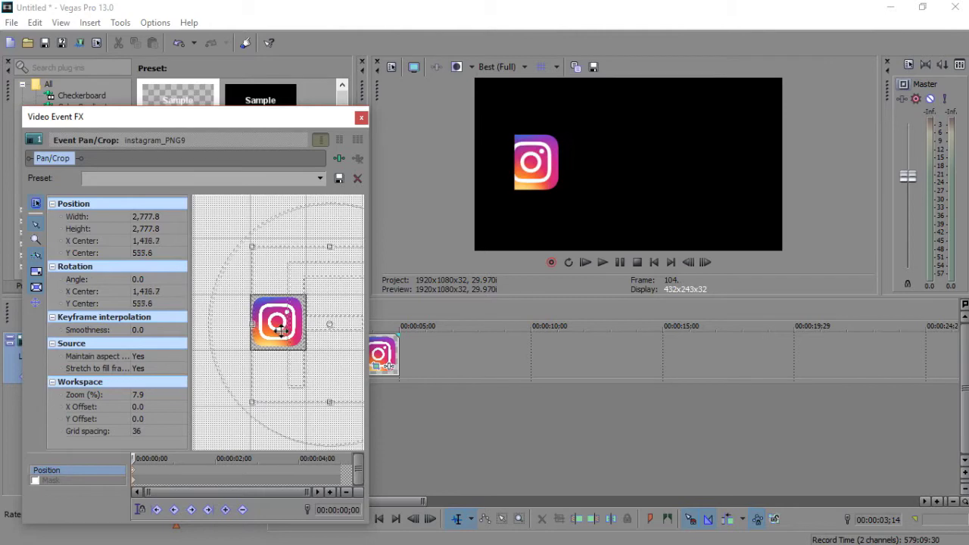
pyautogui.click(362, 119)
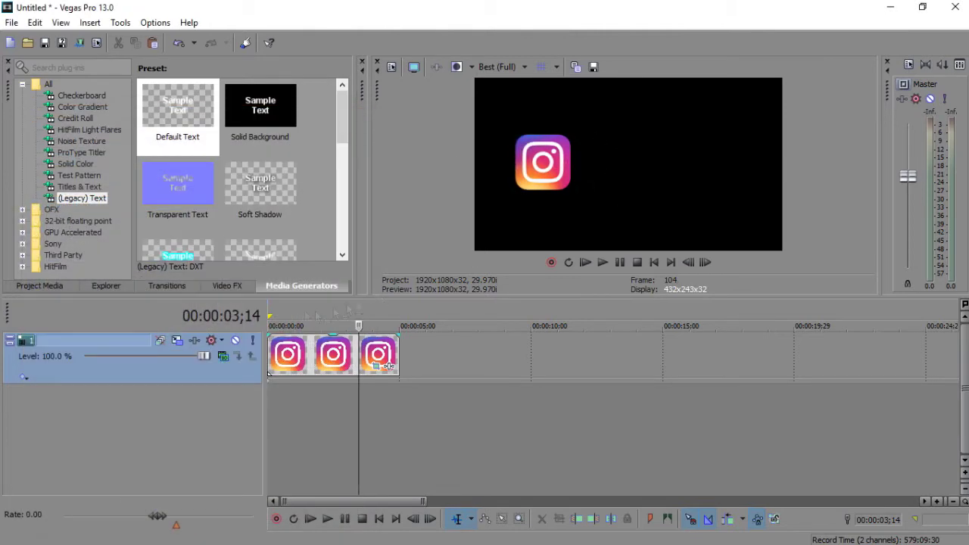
# - Nudge the logo track right and place the logo off-frame left at 0;00
pyautogui.click(177, 341)
pyautogui.moveTo(227, 258); pyautogui.dragTo(235, 258)
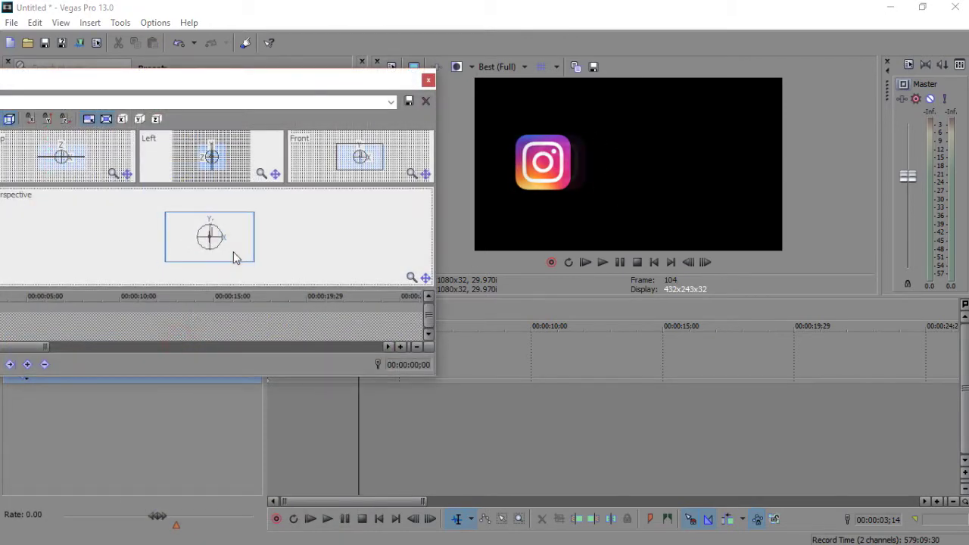
pyautogui.click(429, 80)
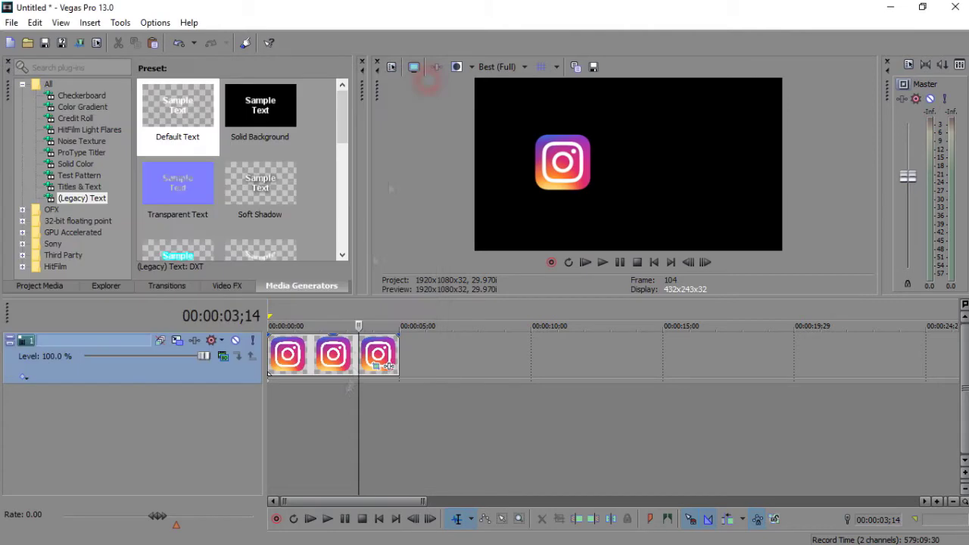
pyautogui.click(378, 368)
pyautogui.moveTo(283, 334); pyautogui.dragTo(329, 341)
# - Show the grid and keyframe the logo back in place at 00:00:00;17
pyautogui.scroll(-3, 290, 342)
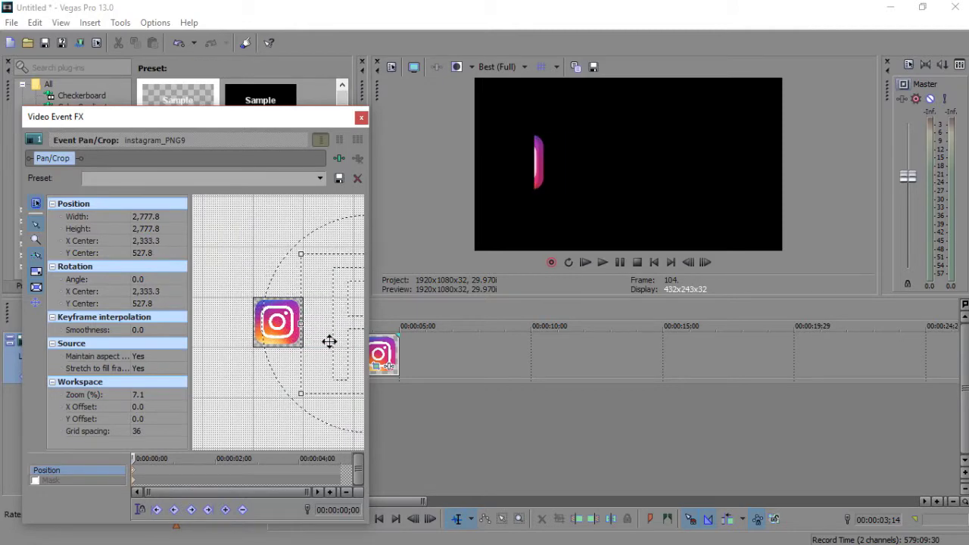
pyautogui.click(541, 66)
pyautogui.scroll(1, 356, 379)
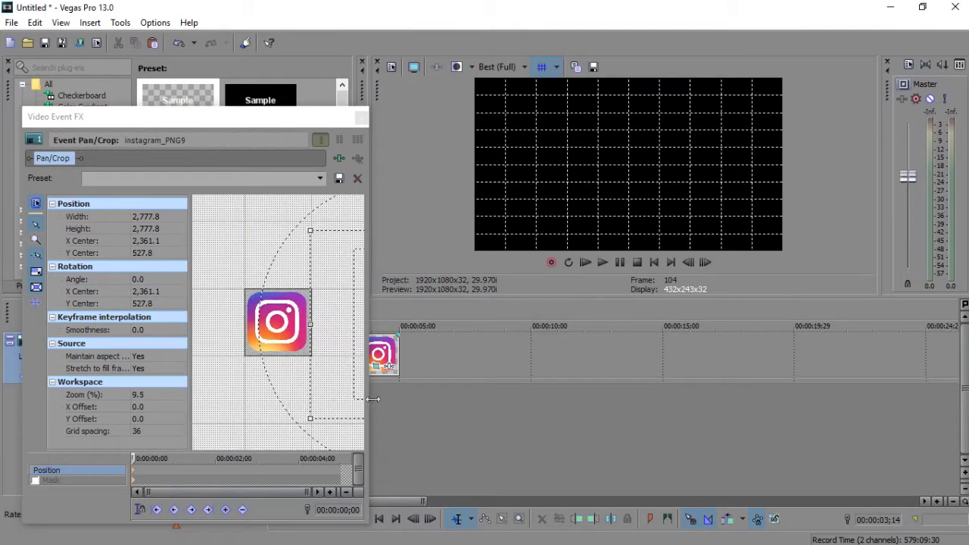
pyautogui.click(155, 475)
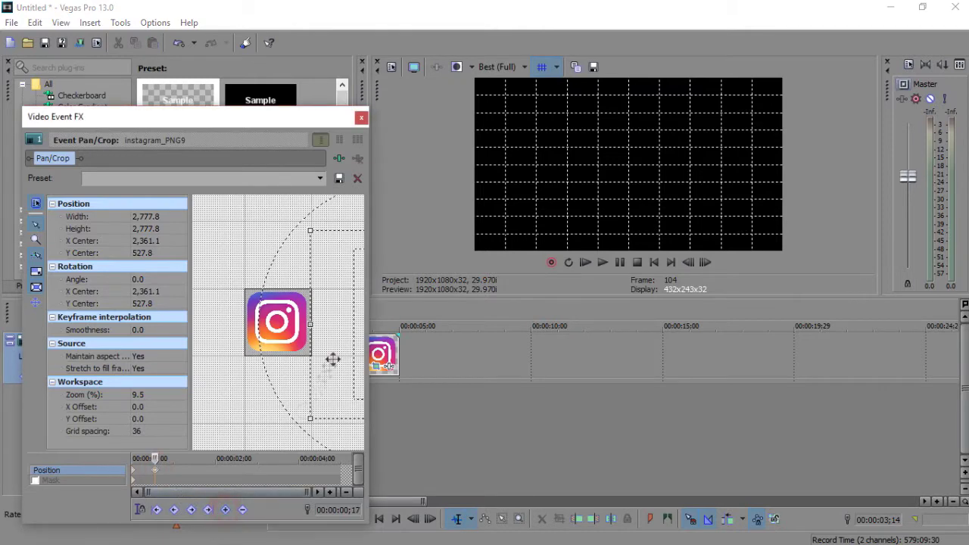
pyautogui.moveTo(333, 360); pyautogui.dragTo(267, 358)
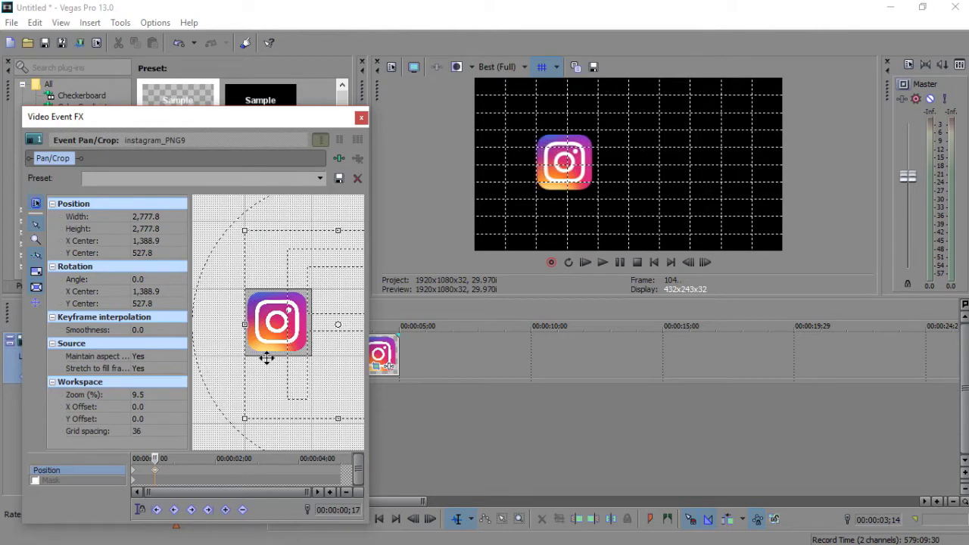
# - Add a Default Text title 'YOUR NAME' on a new track in He's Dead Jim, size 60
pyautogui.click(362, 119)
pyautogui.moveTo(173, 109); pyautogui.dragTo(277, 338)
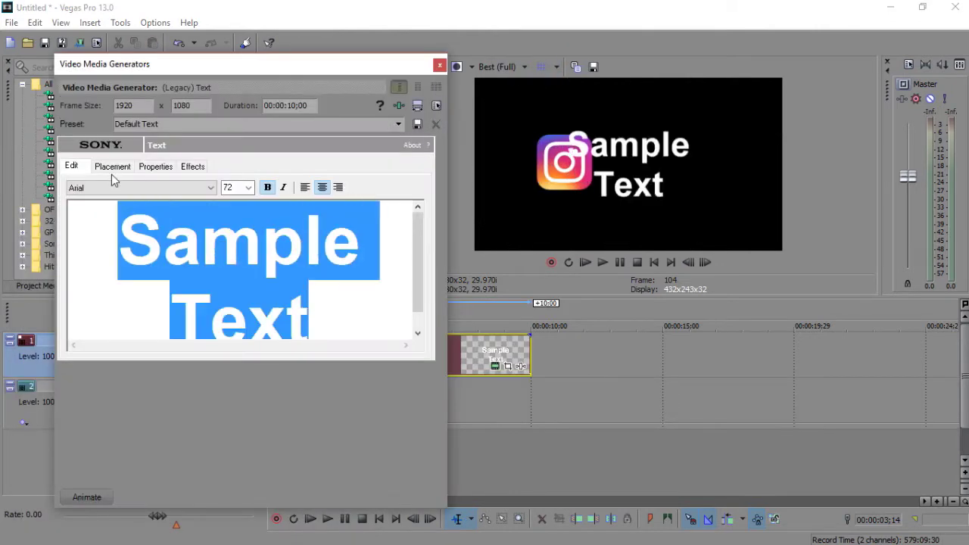
pyautogui.write('YOUR NAME')
pyautogui.hotkey('ctrl', 'a')
pyautogui.click(210, 188)
pyautogui.click(136, 468)
pyautogui.click(248, 187)
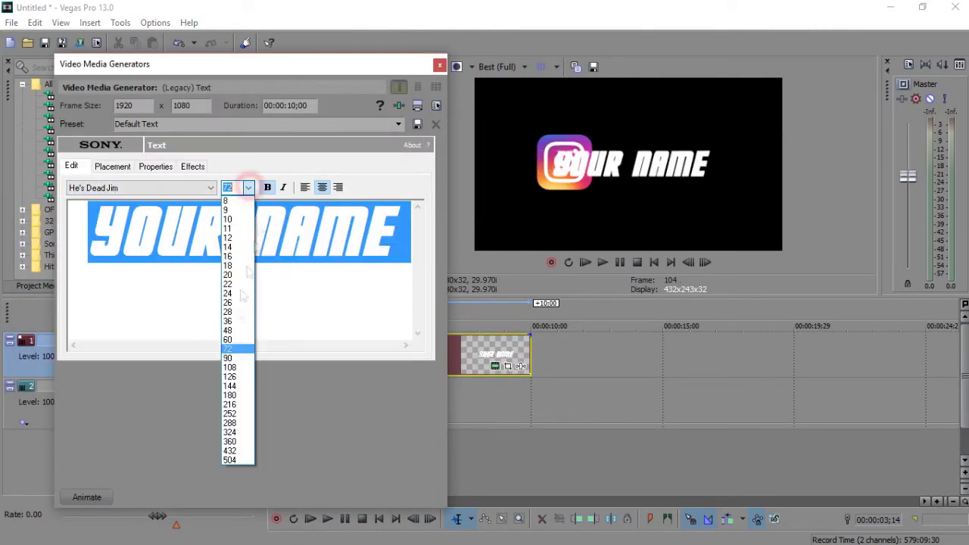
pyautogui.click(242, 346)
pyautogui.click(439, 65)
# - Position the YOUR NAME title right of the logo using Pan/Crop and Track Motion
pyautogui.click(507, 366)
pyautogui.moveTo(281, 336); pyautogui.dragTo(311, 333)
pyautogui.click(360, 119)
pyautogui.click(177, 340)
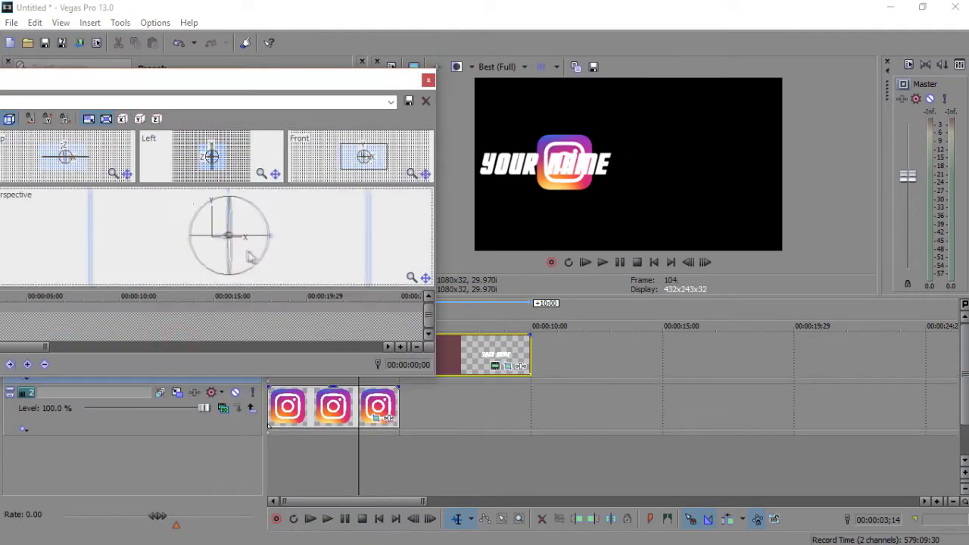
pyautogui.moveTo(251, 258)
pyautogui.mouseDown()
pyautogui.moveTo(406, 253)
pyautogui.moveTo(351, 253)
pyautogui.moveTo(338, 264)
pyautogui.moveTo(325, 255)
pyautogui.moveTo(338, 253)
pyautogui.moveTo(302, 255)
pyautogui.mouseUp()
pyautogui.scroll(2, 342, 254)
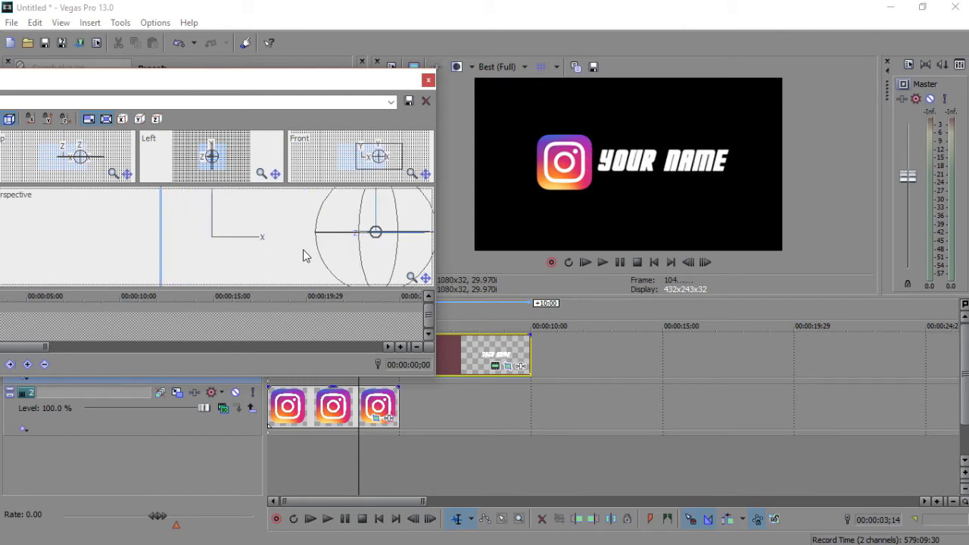
pyautogui.click(429, 79)
# - Add a position keyframe for the YOUR NAME title and set its start position in frame
pyautogui.click(388, 418)
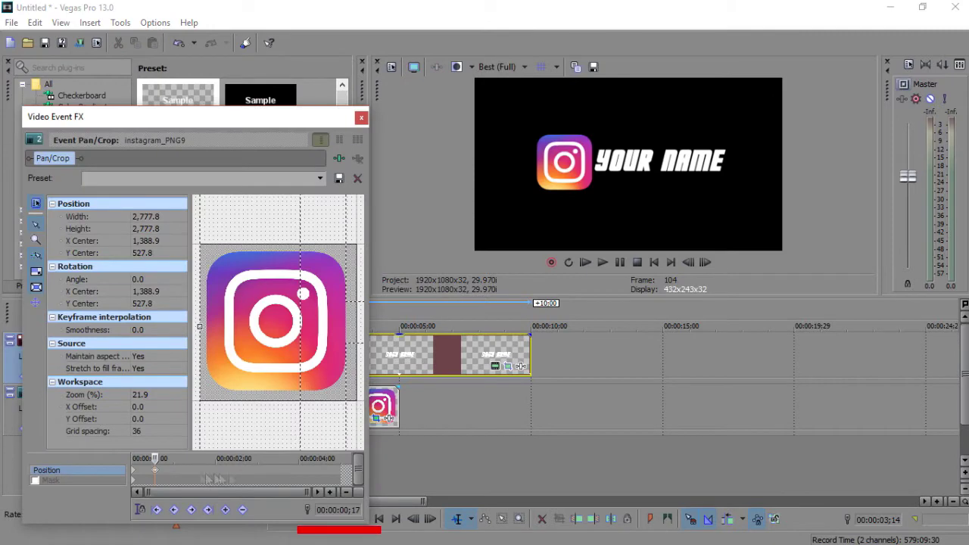
pyautogui.click(511, 367)
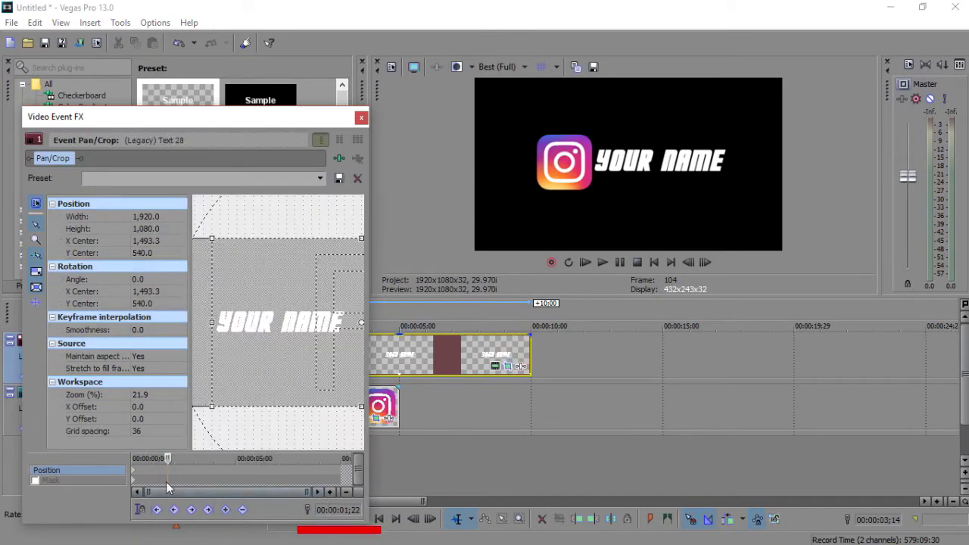
pyautogui.click(224, 509)
pyautogui.scroll(-3, 266, 368)
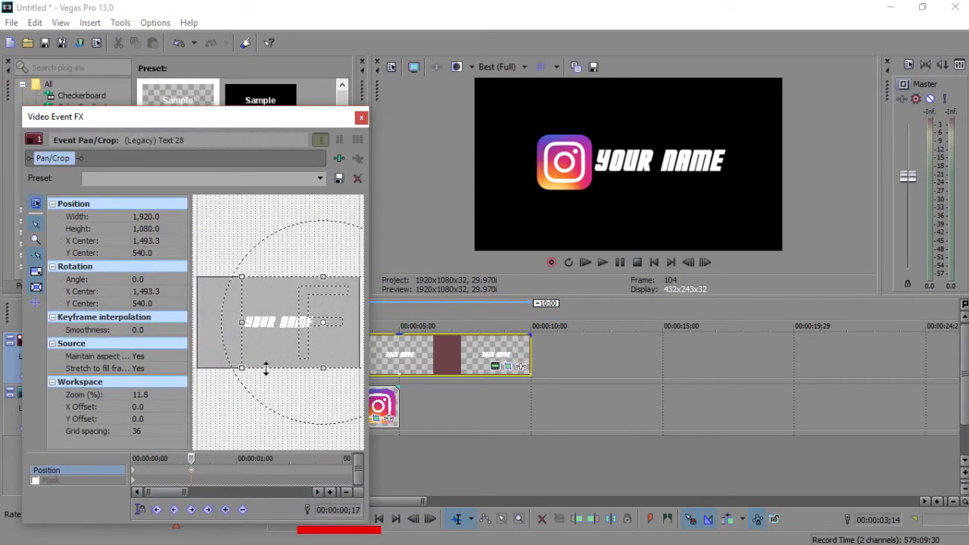
pyautogui.press('Home')
pyautogui.moveTo(262, 354); pyautogui.dragTo(337, 355)
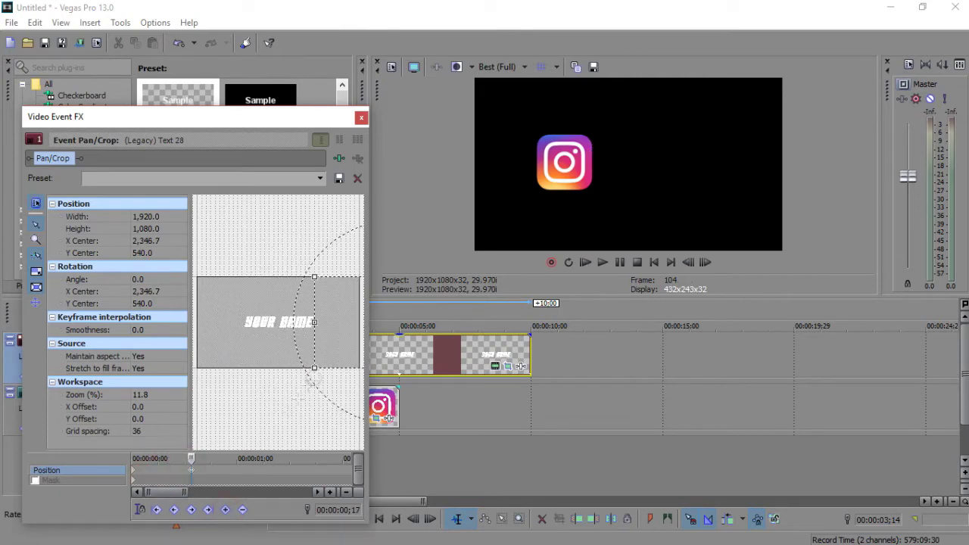
pyautogui.scroll(3, 306, 379)
pyautogui.moveTo(346, 355); pyautogui.dragTo(227, 354)
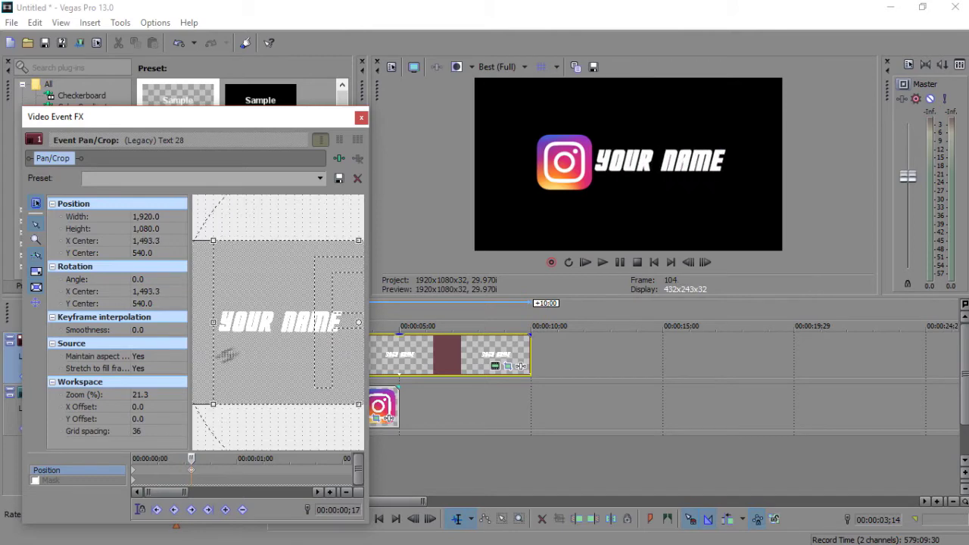
# - Add title keyframes at 00:00:05;05 and 00:00:05;28, sliding the text off frame right
pyautogui.click(239, 476)
pyautogui.click(226, 509)
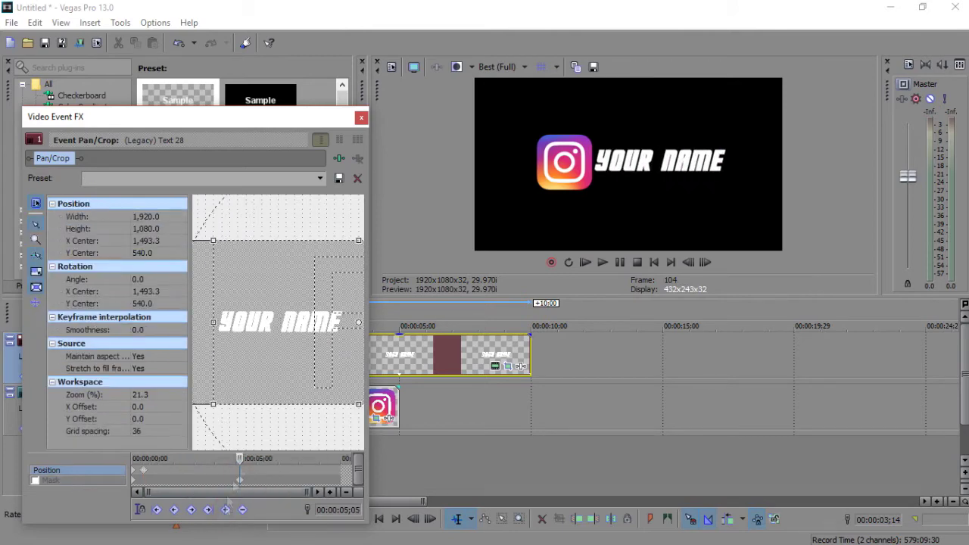
pyautogui.rightClick(240, 475)
pyautogui.click(256, 470)
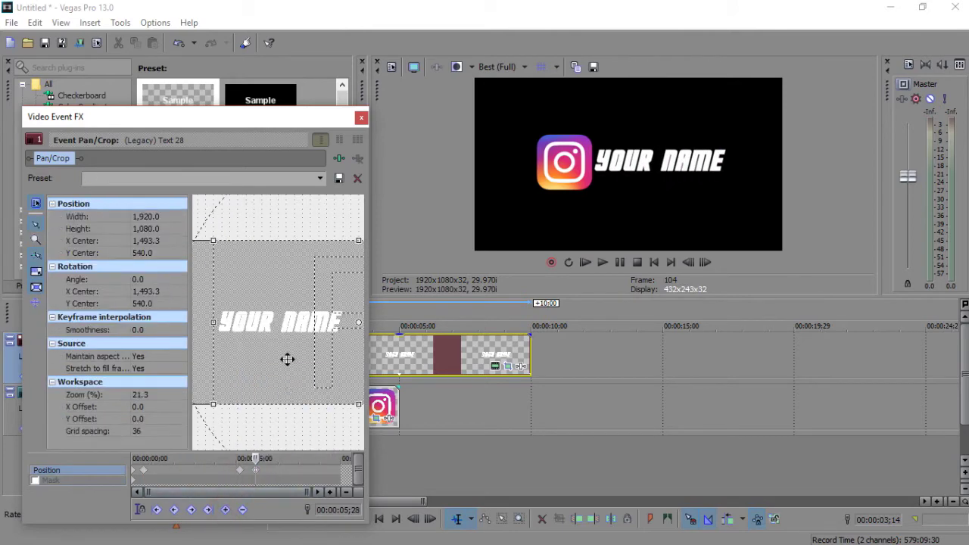
pyautogui.scroll(-2, 286, 359)
pyautogui.moveTo(285, 359); pyautogui.dragTo(381, 362)
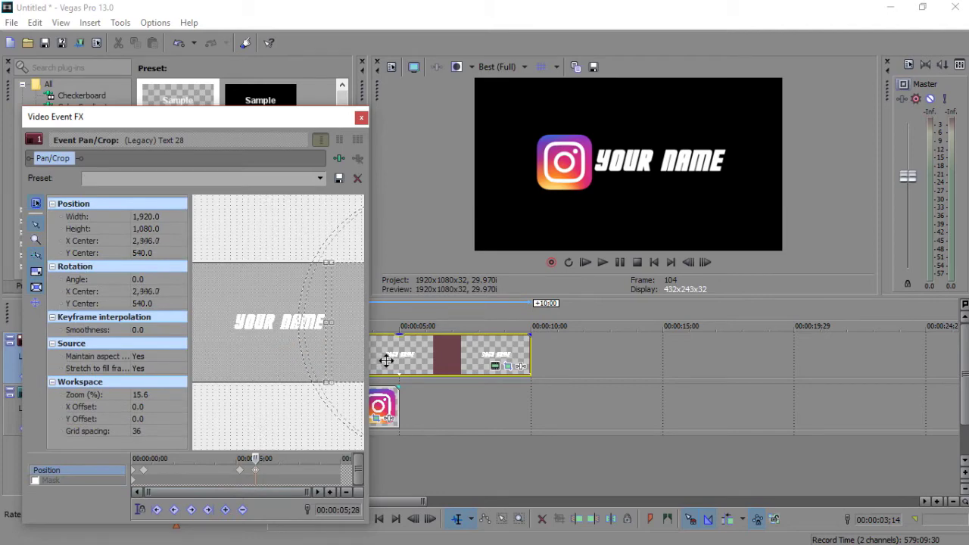
# - Push the Instagram logo off frame right at the end and review both keyframe sets
pyautogui.click(388, 417)
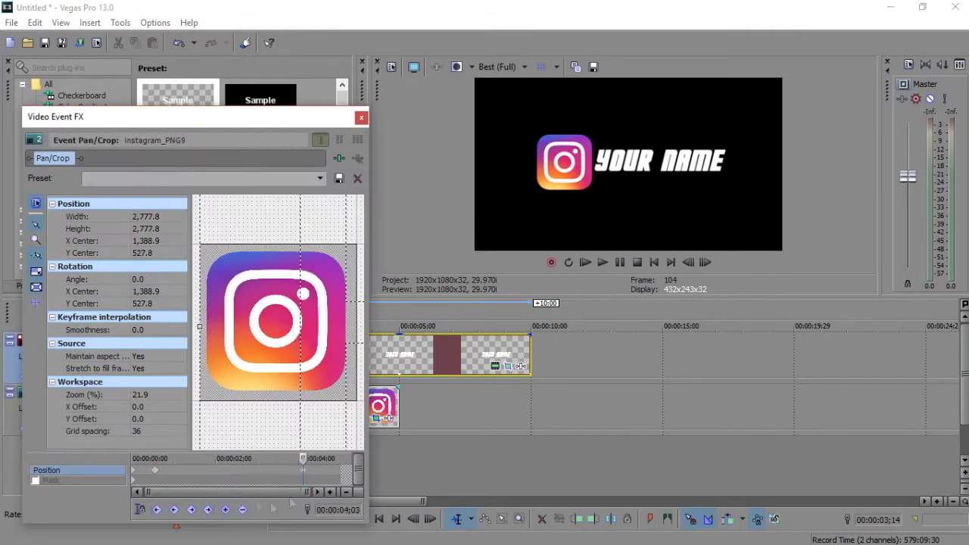
pyautogui.scroll(-3, 290, 353)
pyautogui.moveTo(292, 357); pyautogui.dragTo(333, 356)
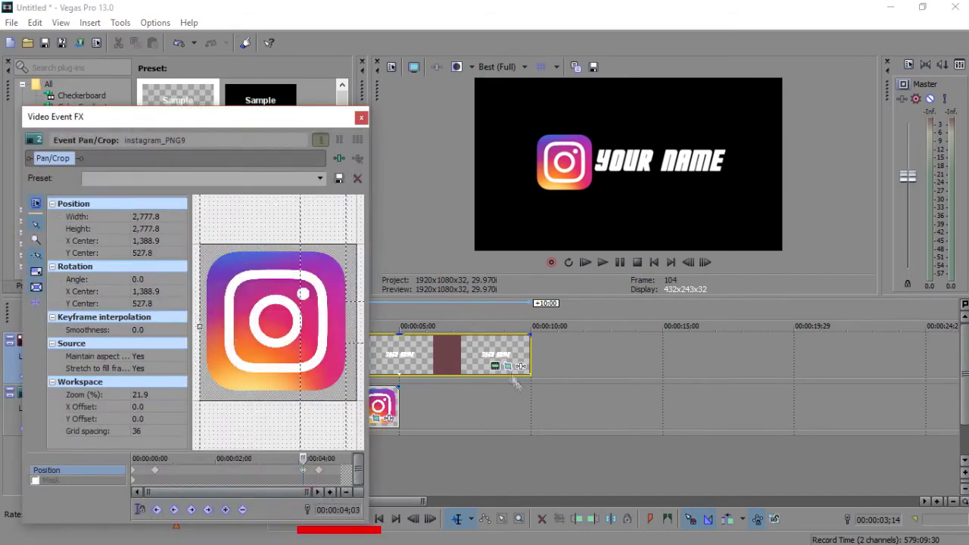
pyautogui.click(241, 475)
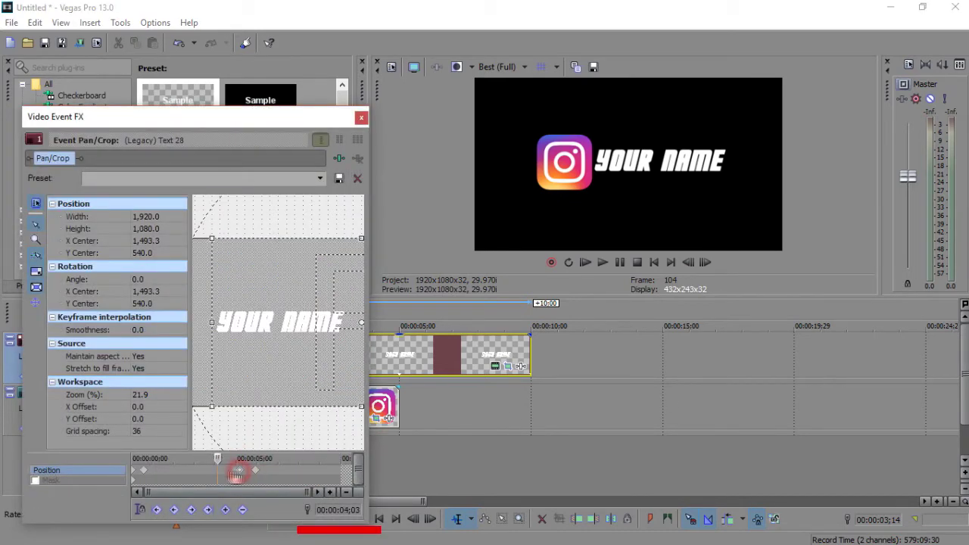
pyautogui.click(373, 418)
pyautogui.click(520, 371)
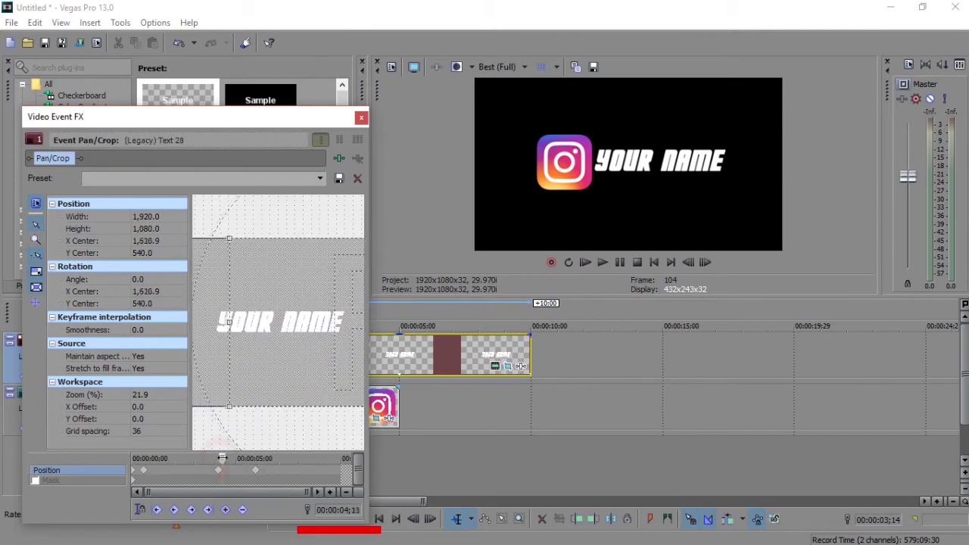
pyautogui.click(241, 473)
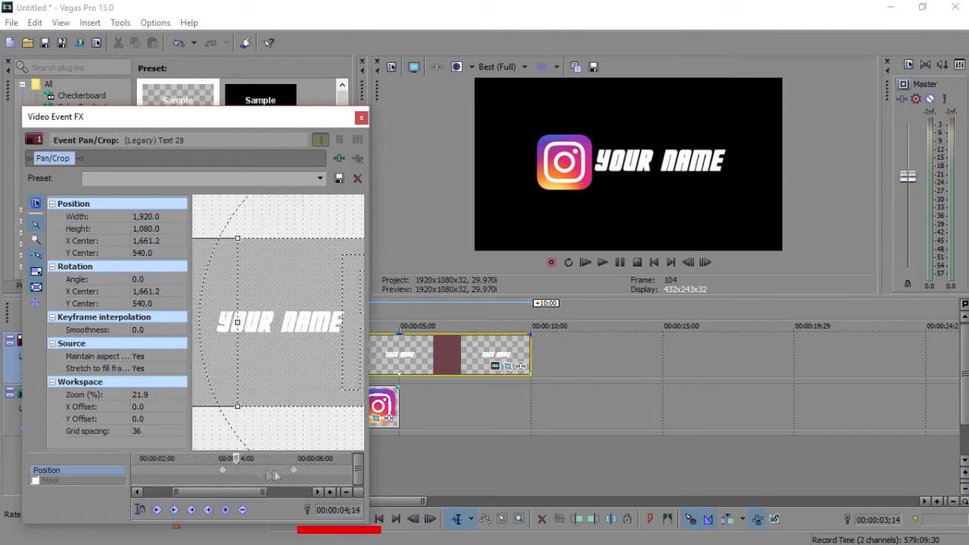
pyautogui.click(361, 118)
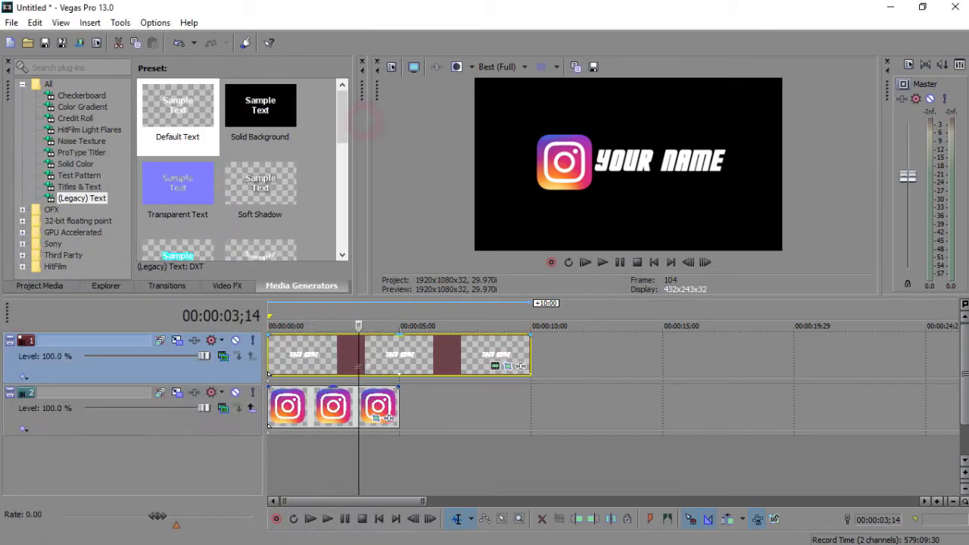
# - Trim the YOUR NAME clip to end at five seconds and scrub to check the animation
pyautogui.rightClick(399, 374)
pyautogui.click(454, 318)
pyautogui.moveTo(374, 459); pyautogui.dragTo(285, 459)
pyautogui.moveTo(362, 463)
pyautogui.mouseDown()
pyautogui.moveTo(270, 462)
pyautogui.moveTo(290, 462)
pyautogui.mouseUp()
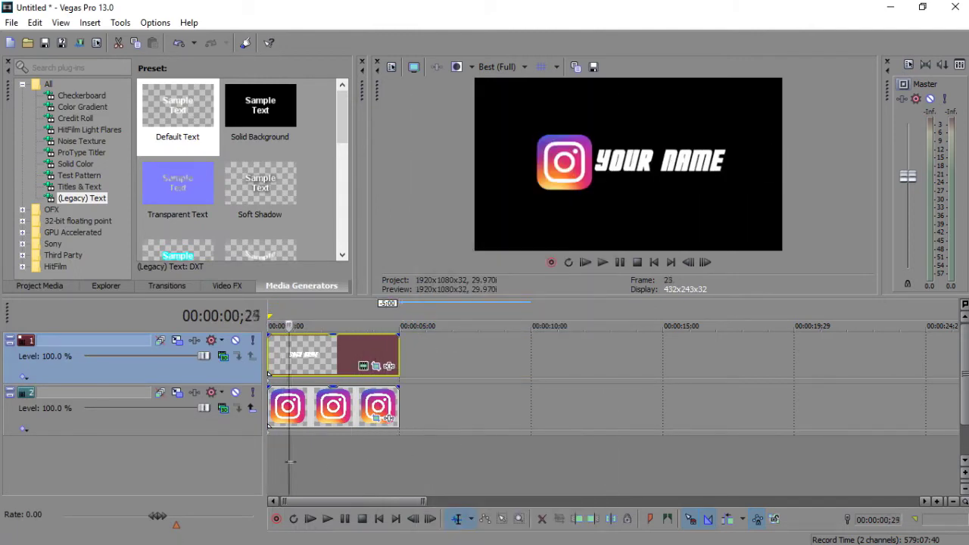
pyautogui.moveTo(372, 465); pyautogui.dragTo(386, 469)
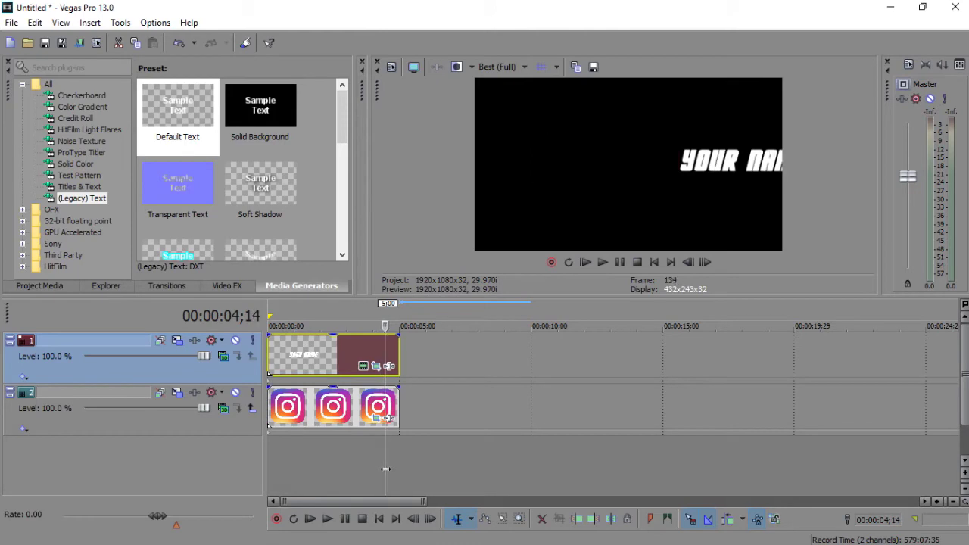
# - Fix the text's exit keyframes: shift the frame, delete one keyframe, and reposition
pyautogui.click(388, 365)
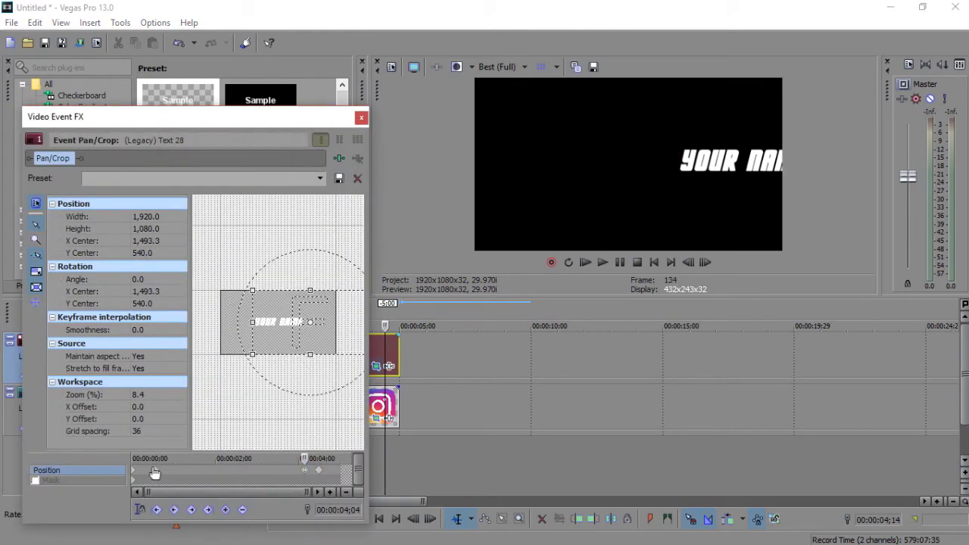
pyautogui.scroll(3, 337, 352)
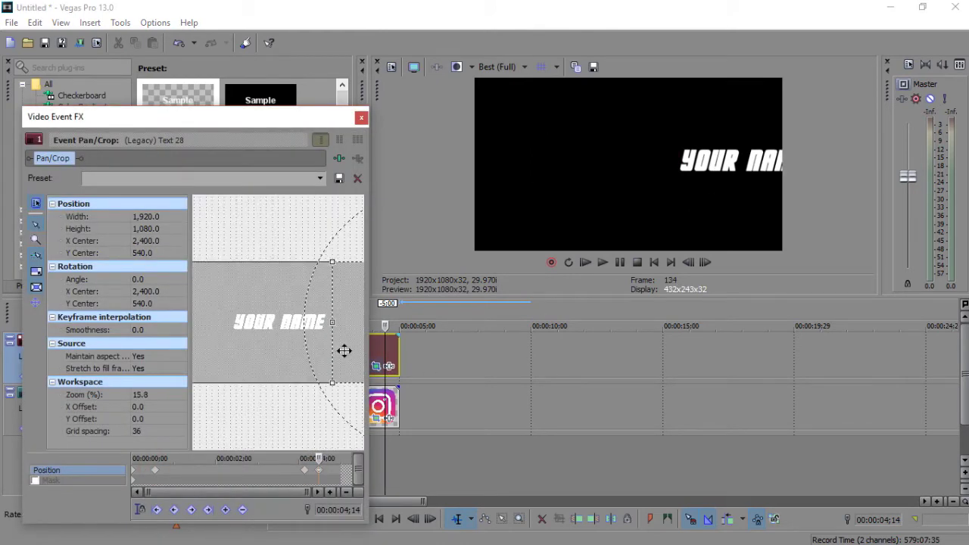
pyautogui.scroll(-5, 344, 350)
pyautogui.moveTo(337, 331)
pyautogui.mouseDown()
pyautogui.moveTo(316, 335)
pyautogui.moveTo(342, 340)
pyautogui.mouseUp()
pyautogui.rightClick(318, 470)
pyautogui.click(352, 363)
pyautogui.scroll(4, 308, 349)
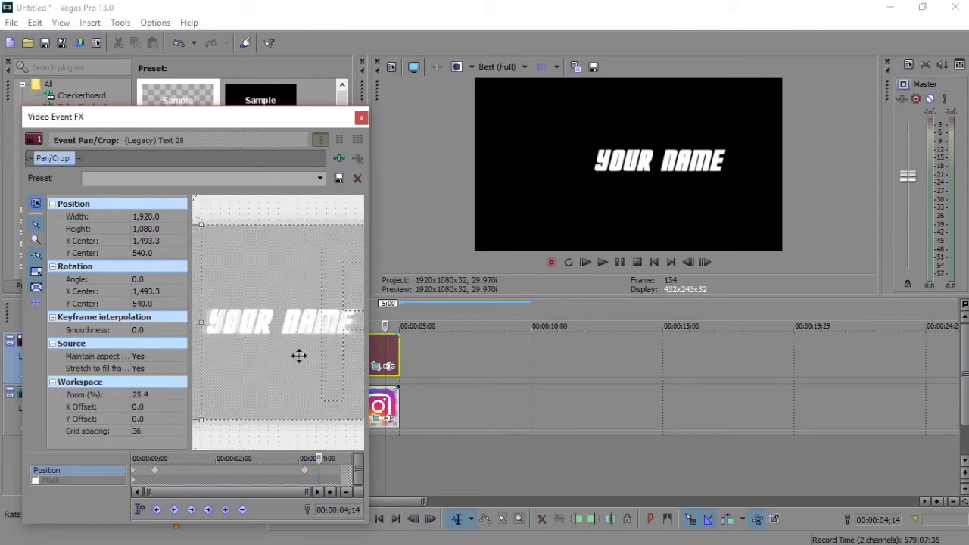
pyautogui.moveTo(254, 372)
pyautogui.mouseDown()
pyautogui.moveTo(260, 358)
pyautogui.moveTo(358, 362)
pyautogui.mouseUp()
pyautogui.press('Escape')
# - Lengthen the text and logo clips so the animation loops, and replay it
pyautogui.click(270, 361)
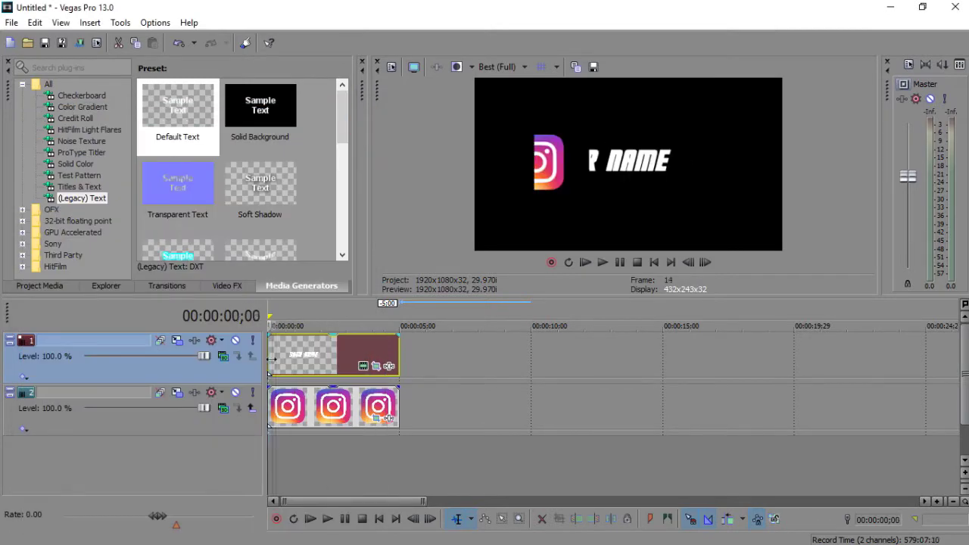
pyautogui.press('space')
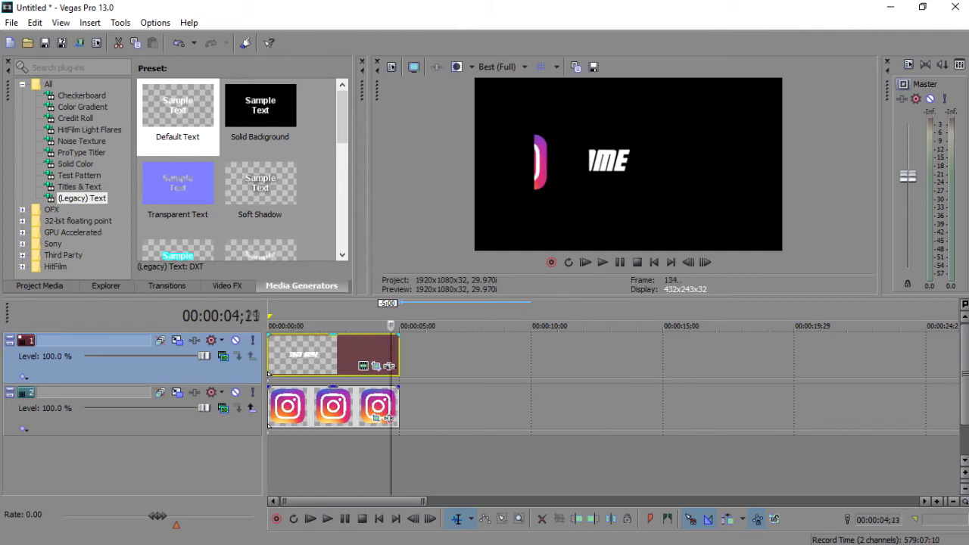
pyautogui.moveTo(399, 366); pyautogui.dragTo(512, 365)
pyautogui.moveTo(399, 391); pyautogui.dragTo(513, 391)
pyautogui.press('space')
pyautogui.press('space')
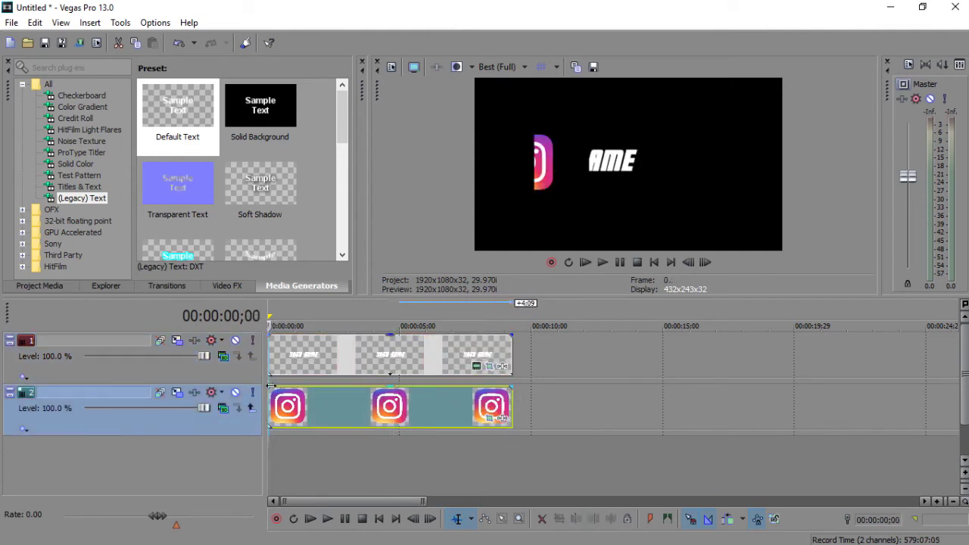
# - Add a Green Solid Color background on a new track beneath the titles
pyautogui.click(76, 164)
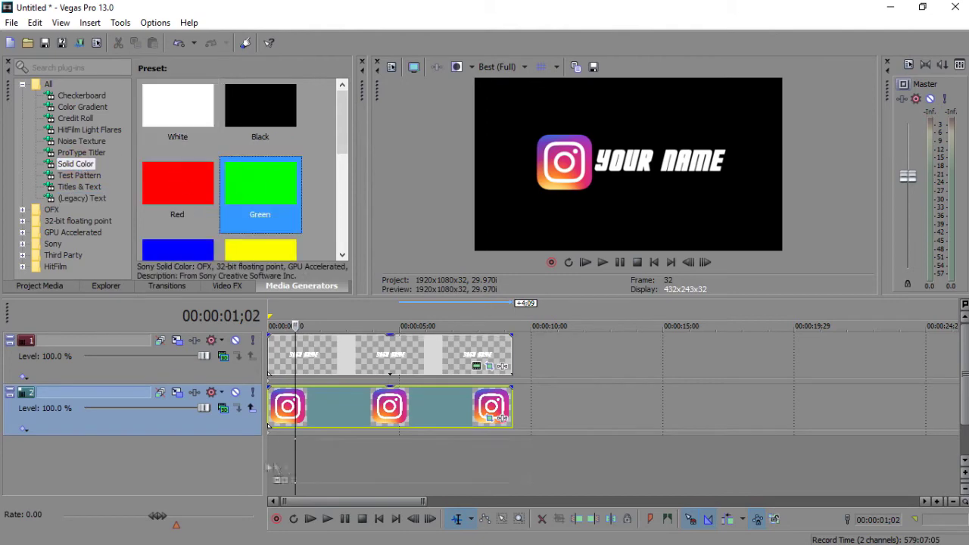
pyautogui.moveTo(259, 183); pyautogui.dragTo(303, 458)
pyautogui.click(445, 66)
# - Render the project as 'LOWER TRD'
pyautogui.click(11, 23)
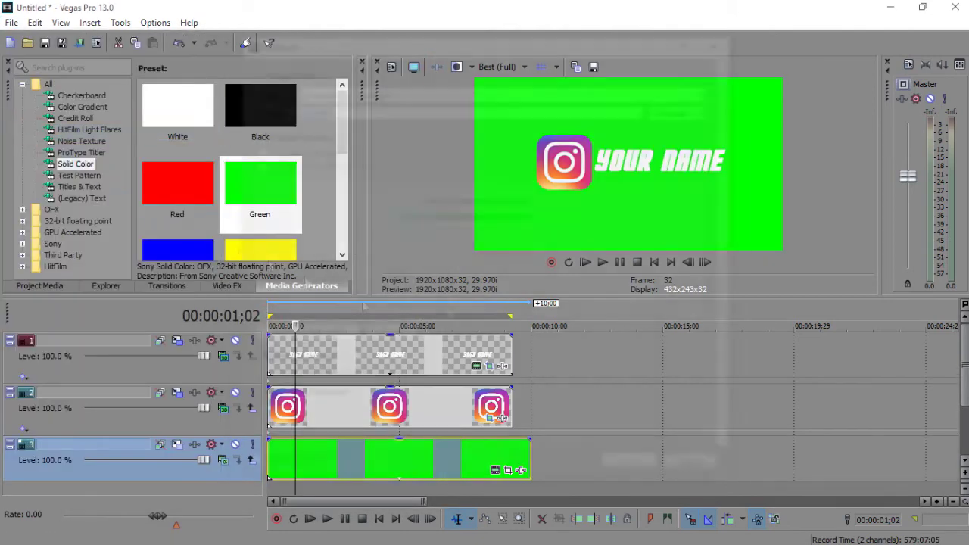
pyautogui.click(45, 154)
pyautogui.write('LOWER TRD')
pyautogui.press('Return')
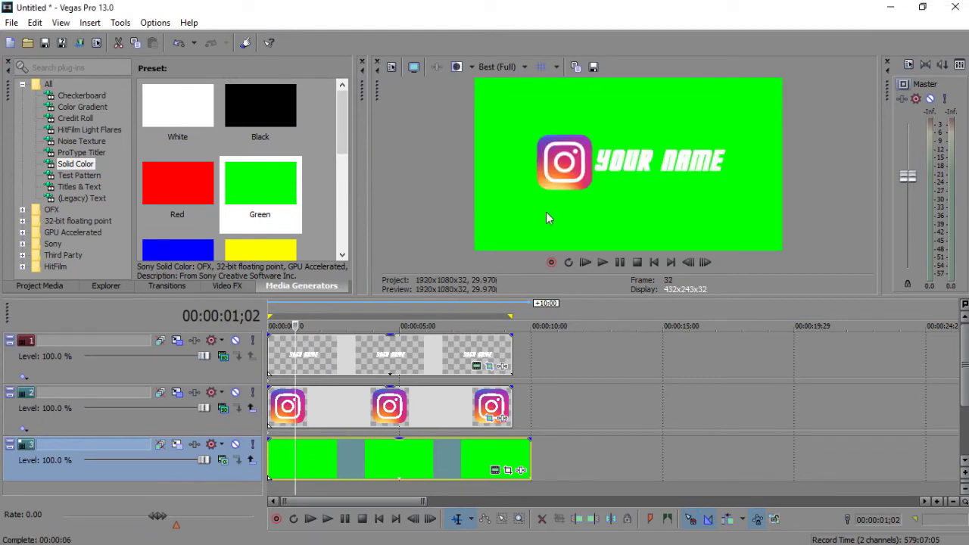
# - Place LOWER TRD.mp4 from the Desktop onto the timeline via the Explorer
pyautogui.click(152, 285)
pyautogui.click(110, 287)
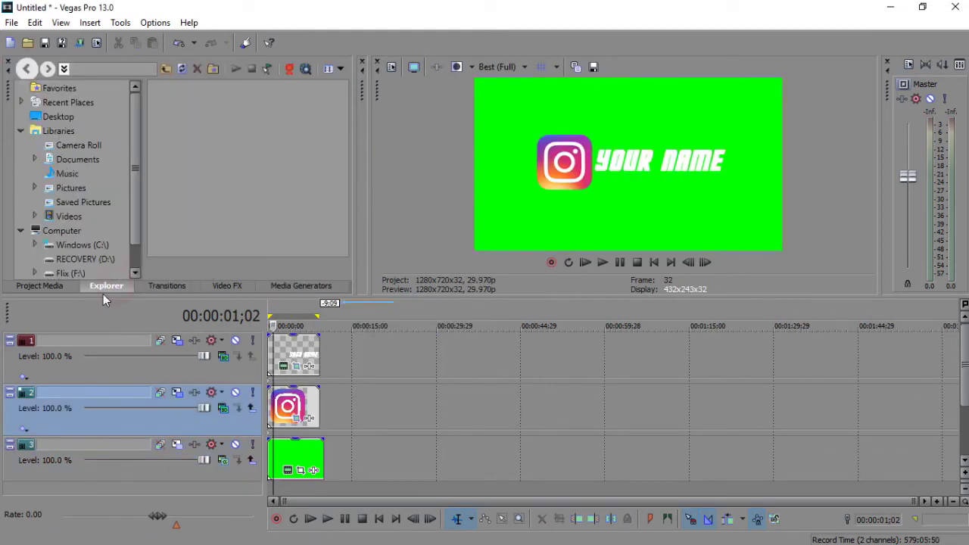
pyautogui.click(58, 119)
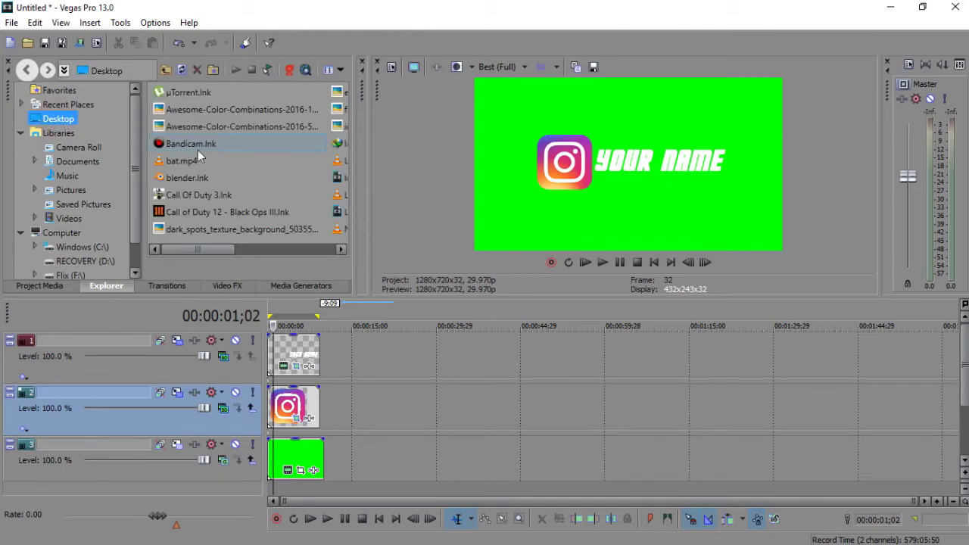
pyautogui.click(212, 198)
pyautogui.press('l')
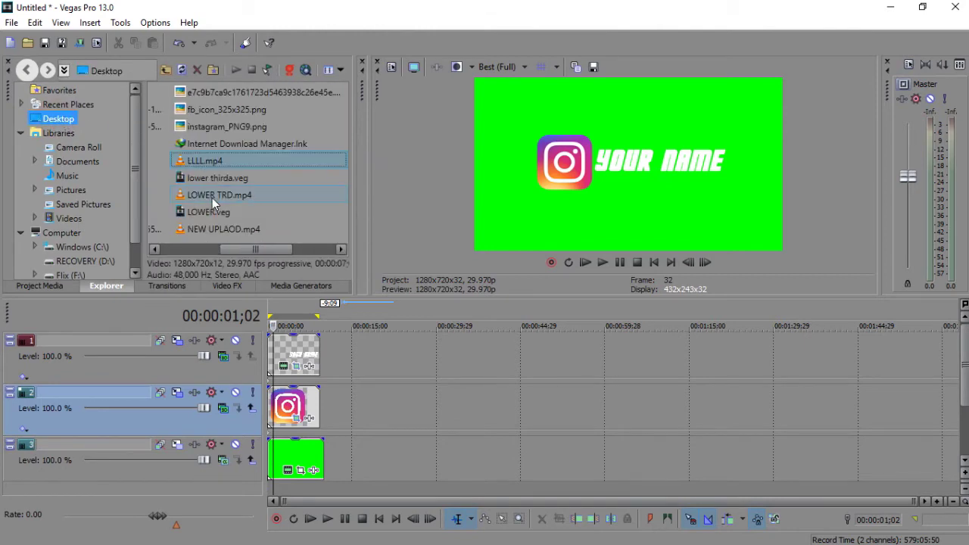
pyautogui.click(227, 198)
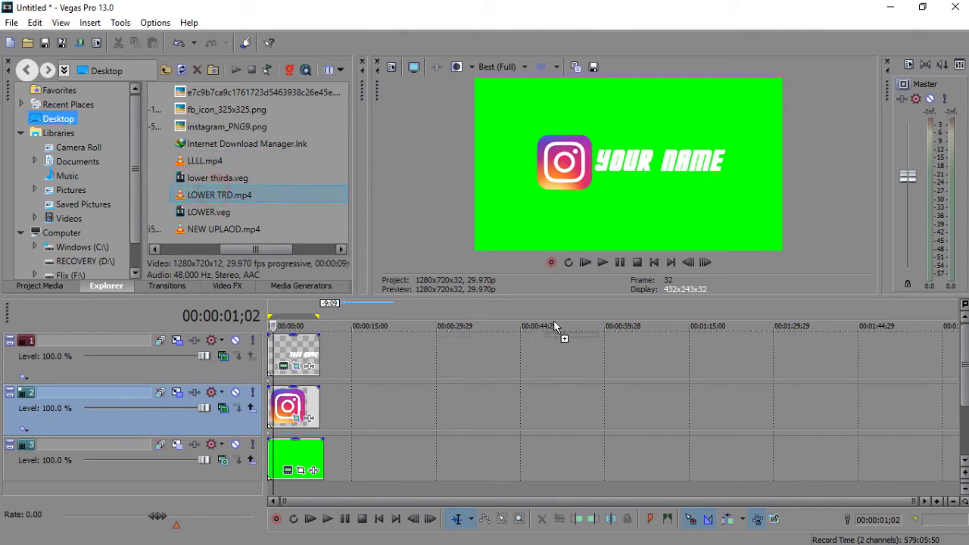
pyautogui.moveTo(553, 336); pyautogui.dragTo(553, 333)
# - Add Exams - FlixToons.mp4 and move the lower third onto the top video track
pyautogui.doubleClick(219, 142)
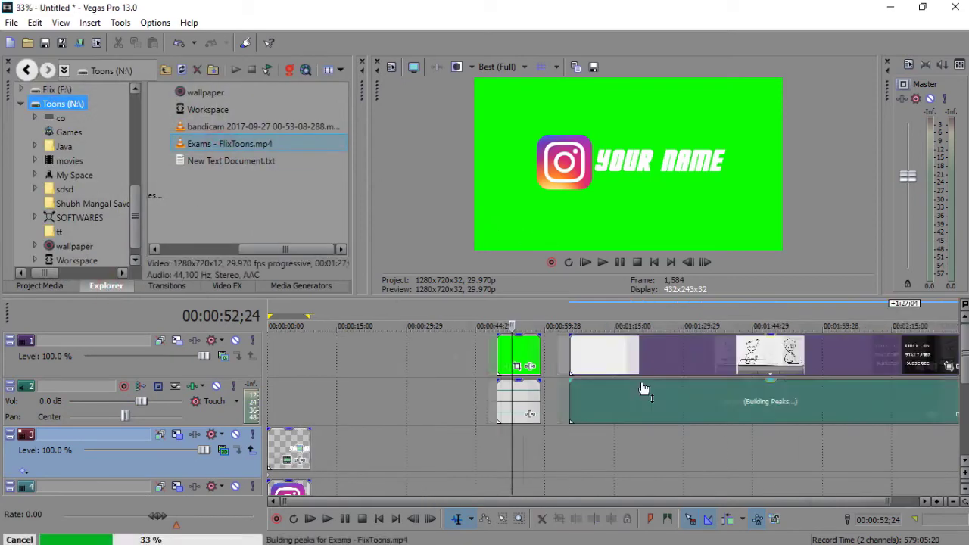
pyautogui.rightClick(447, 390)
pyautogui.moveTo(507, 356); pyautogui.dragTo(573, 354)
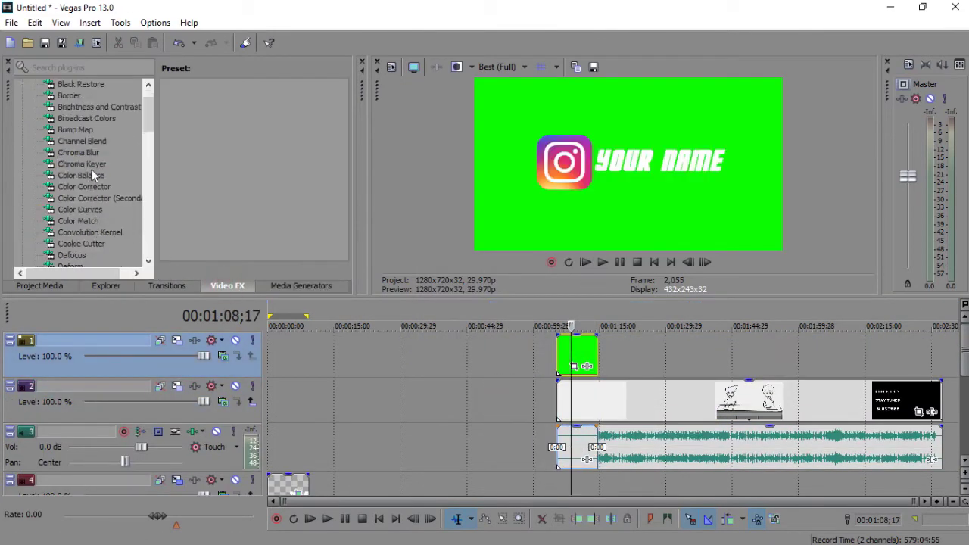
# - Apply the Chroma Keyer Green Screen preset to the LOWER TRD event
pyautogui.moveTo(93, 171); pyautogui.dragTo(576, 346)
pyautogui.moveTo(200, 262); pyautogui.dragTo(185, 262)
pyautogui.moveTo(98, 242)
pyautogui.mouseDown()
pyautogui.moveTo(118, 244)
pyautogui.moveTo(108, 248)
pyautogui.mouseUp()
# - Shrink the lower third and place it in the bottom-left corner with Pan/Crop
pyautogui.click(338, 160)
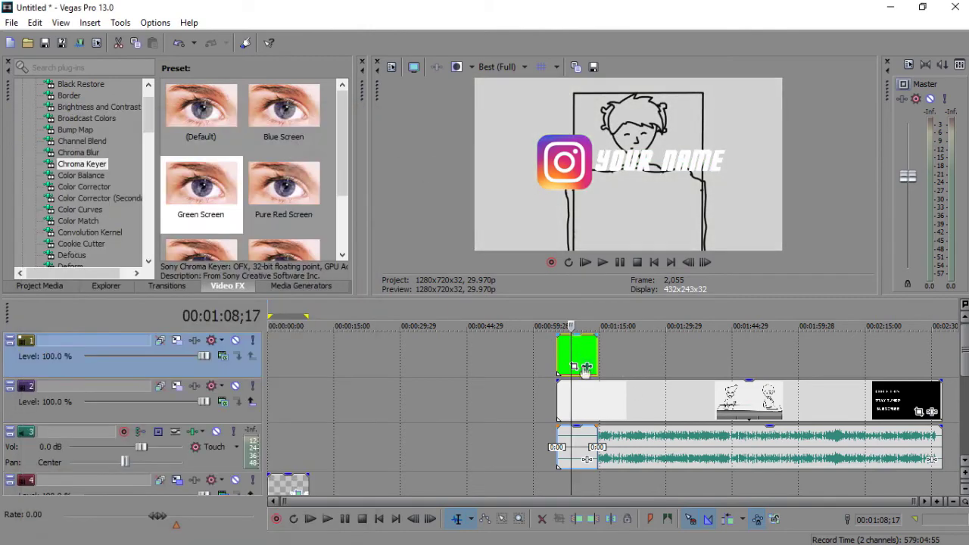
pyautogui.moveTo(293, 340); pyautogui.dragTo(337, 363)
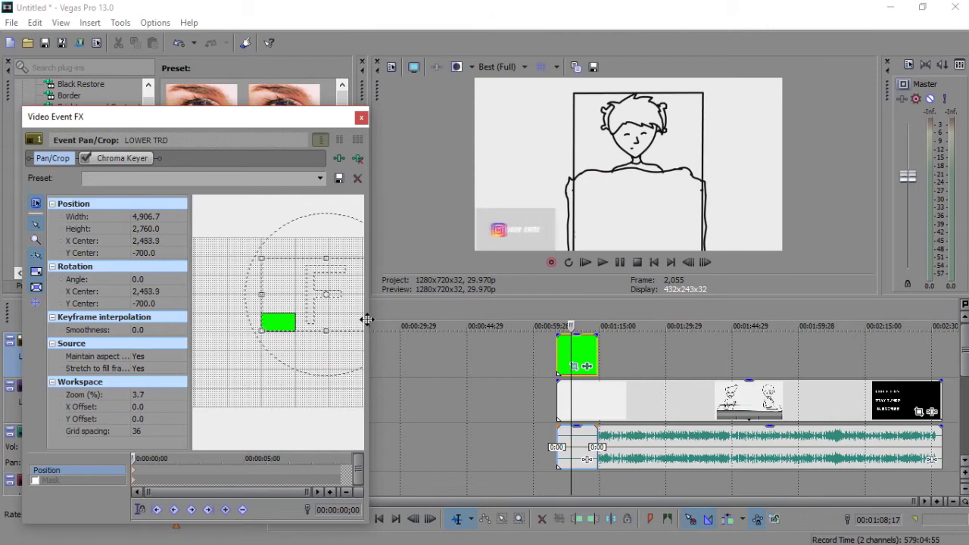
pyautogui.moveTo(336, 326)
pyautogui.mouseDown()
pyautogui.moveTo(364, 320)
pyautogui.moveTo(315, 319)
pyautogui.mouseUp()
pyautogui.scroll(-1, 355, 324)
# - Raise the Low and High key thresholds and move the overlay over the end card
pyautogui.click(117, 158)
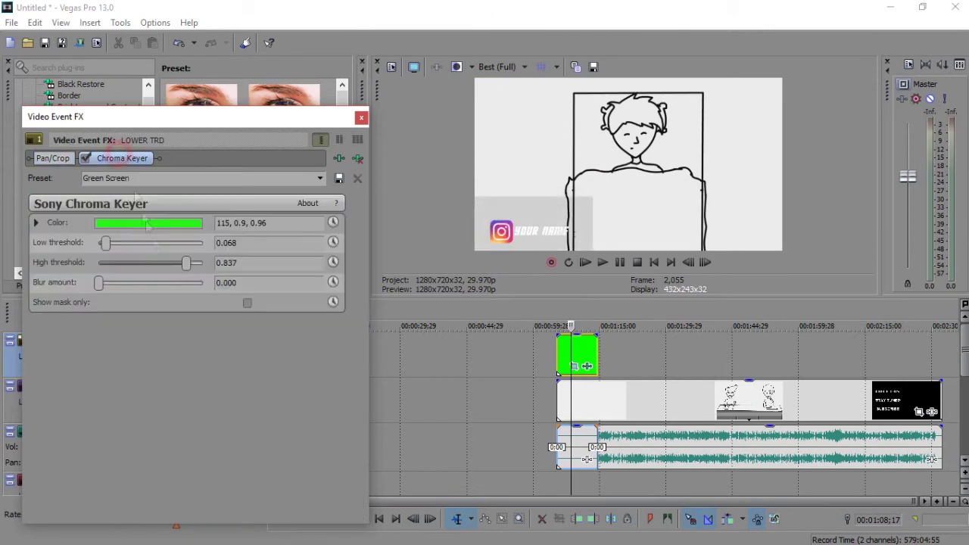
pyautogui.moveTo(101, 242); pyautogui.dragTo(122, 242)
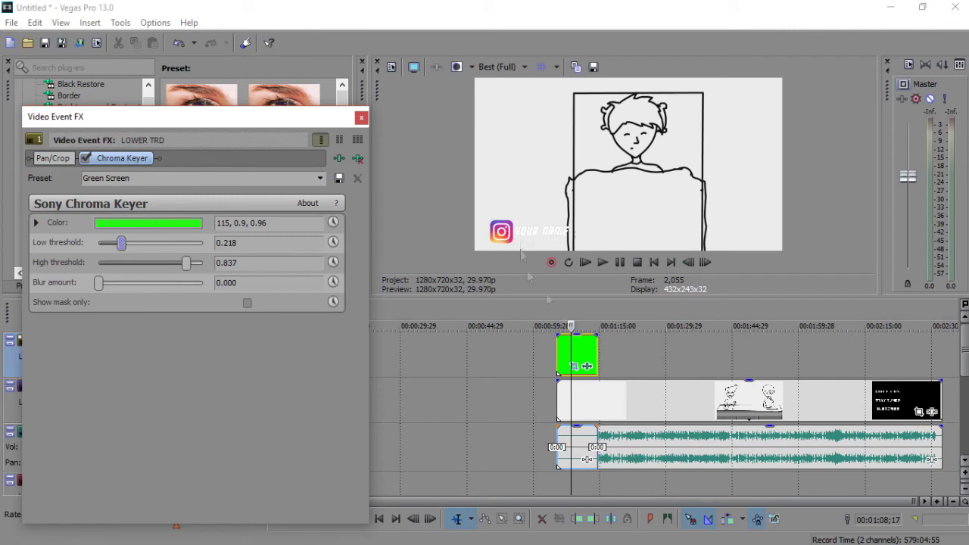
pyautogui.moveTo(187, 262); pyautogui.dragTo(209, 265)
pyautogui.moveTo(570, 354); pyautogui.dragTo(638, 355)
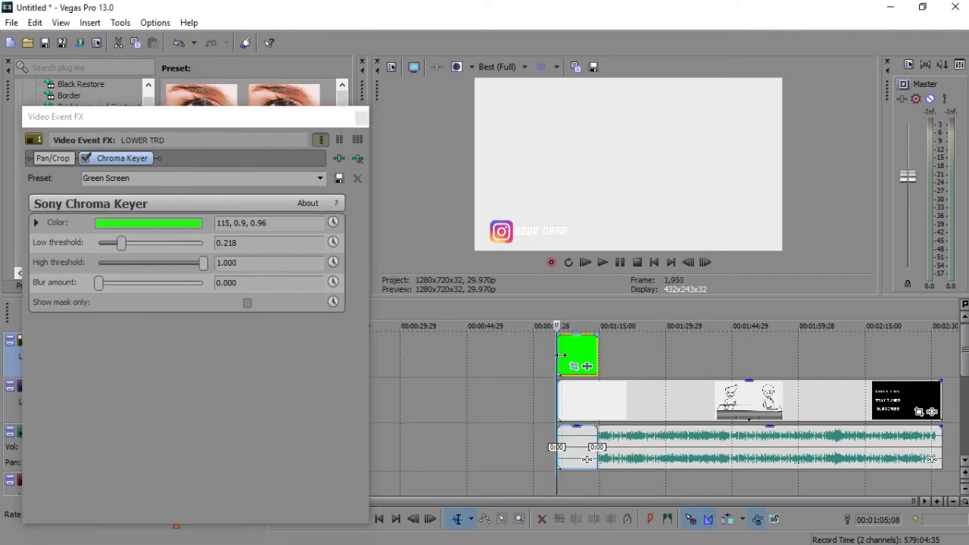
pyautogui.click(603, 263)
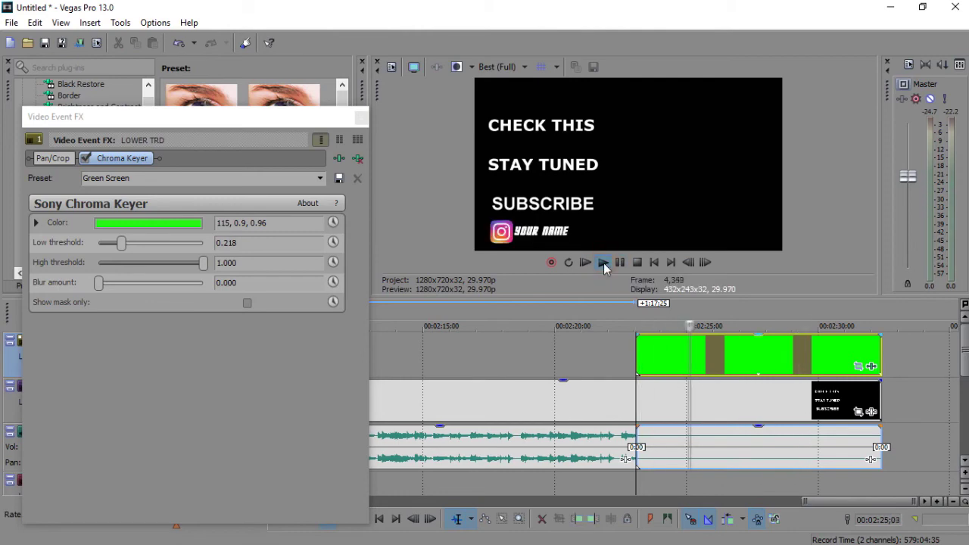